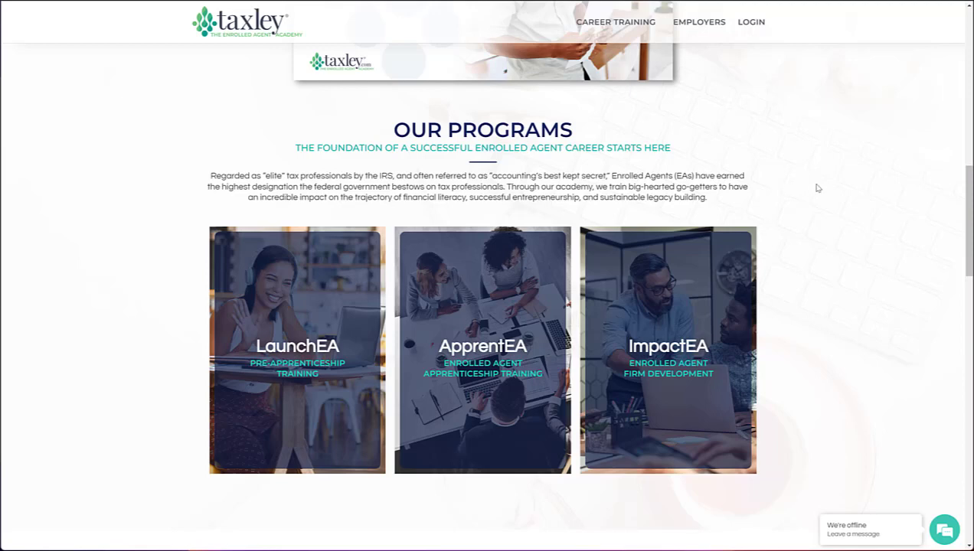
- Step through the programs section's heading, tagline, spacer, intro paragraph and card row in List View
mouse_move(340, 299)
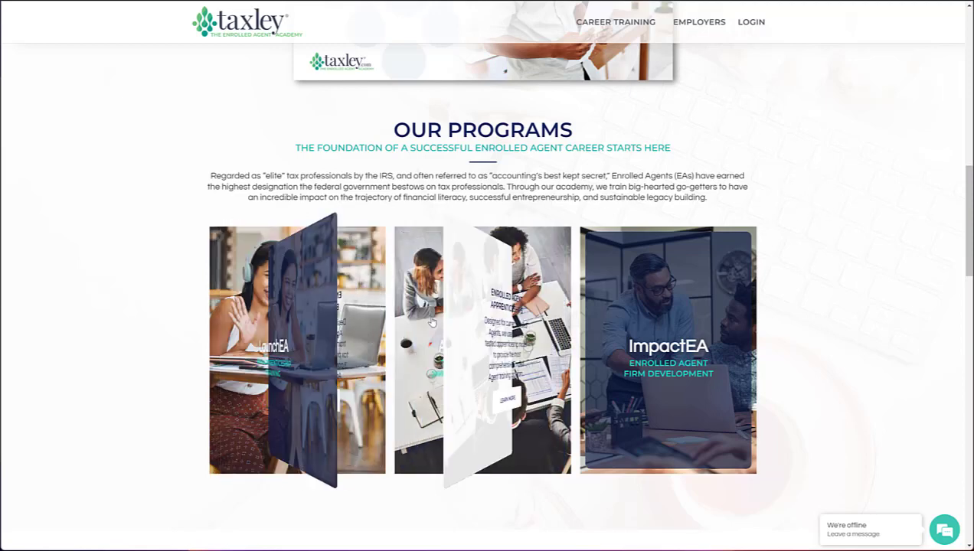
mouse_move(658, 311)
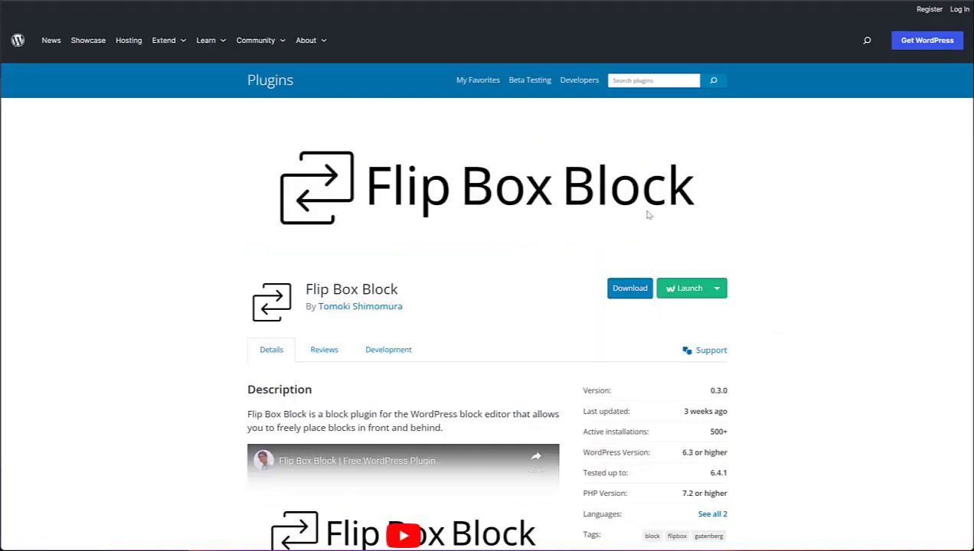
scroll(647, 215, down, 2)
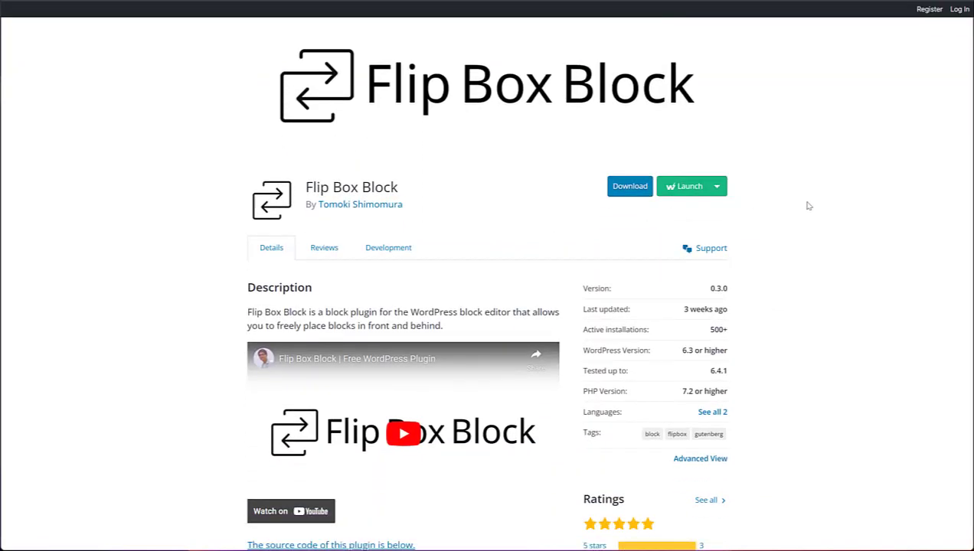
scroll(821, 196, down, 1)
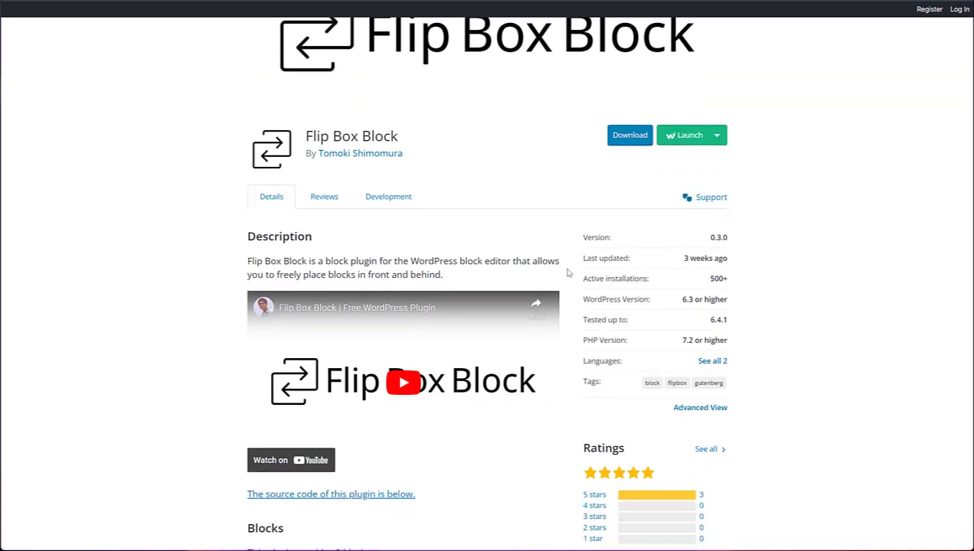
scroll(624, 297, down, 3)
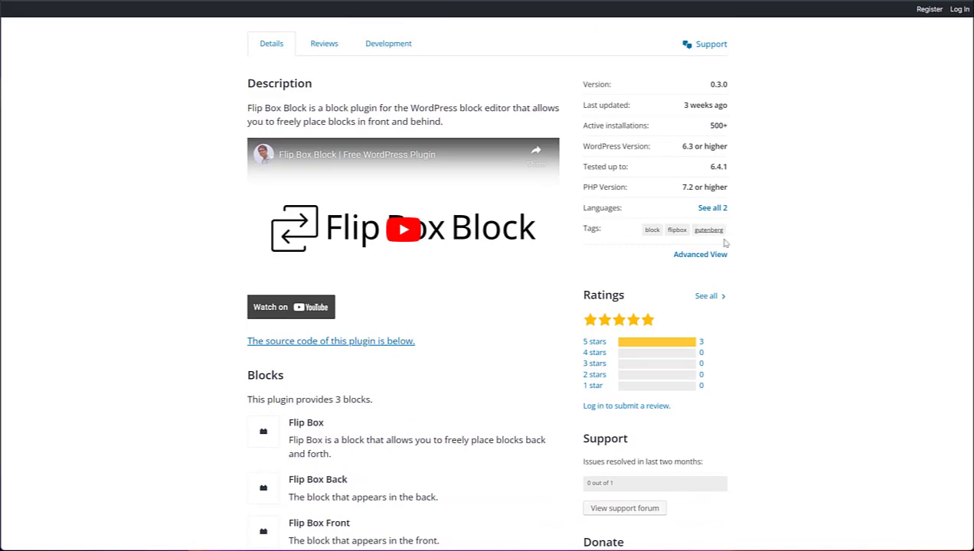
scroll(747, 241, up, 5)
scroll(765, 226, down, 3)
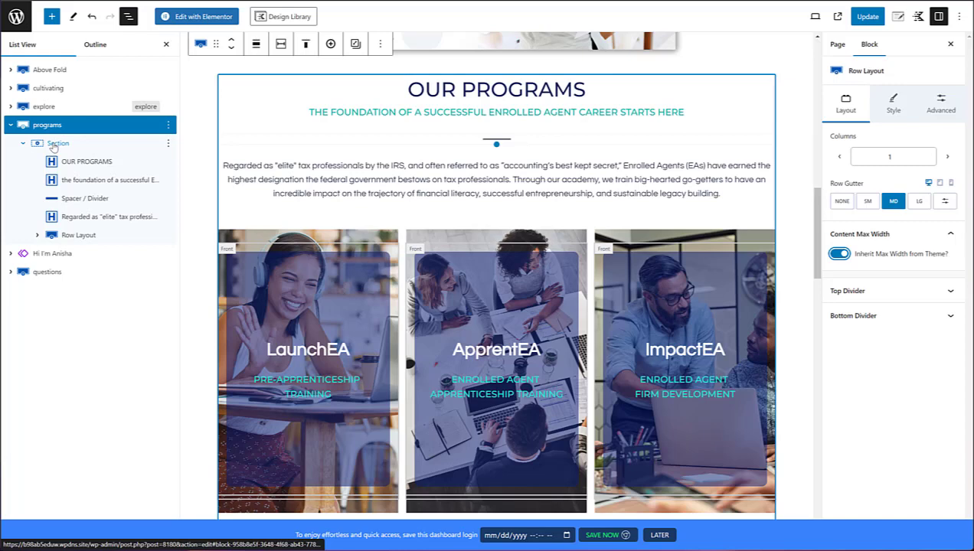
click(69, 161)
click(85, 180)
click(85, 200)
click(87, 219)
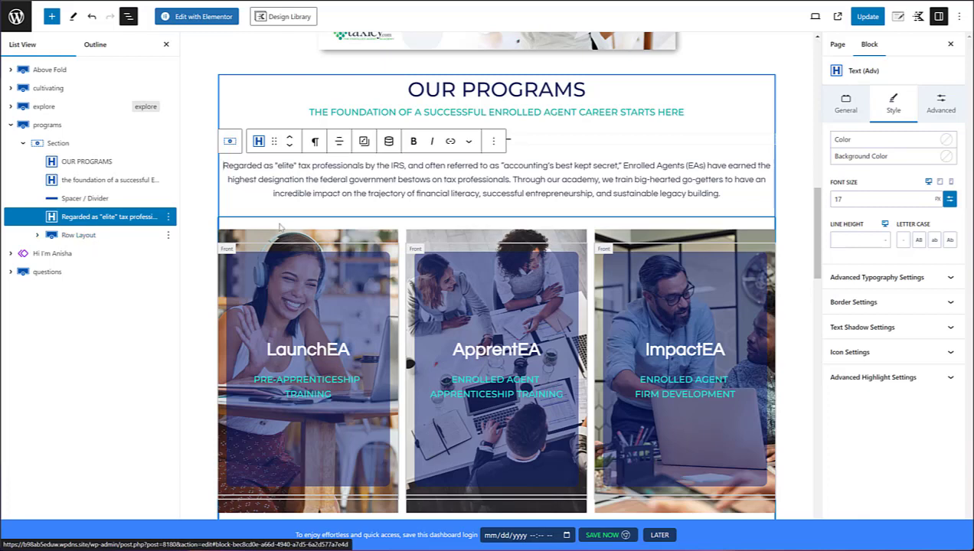
click(79, 236)
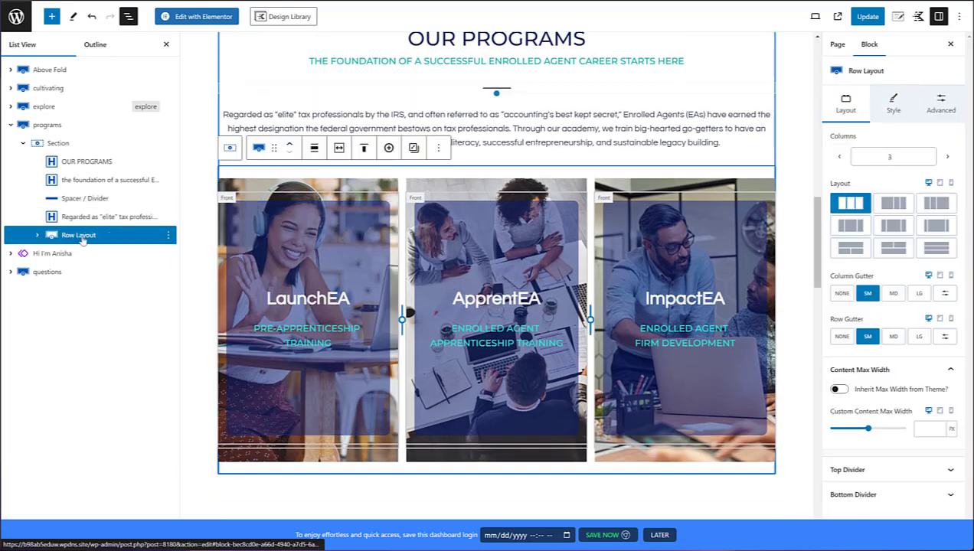
- Expand the Row Layout and first column down to the LaunchEA Flip Box's front and back parts
click(37, 238)
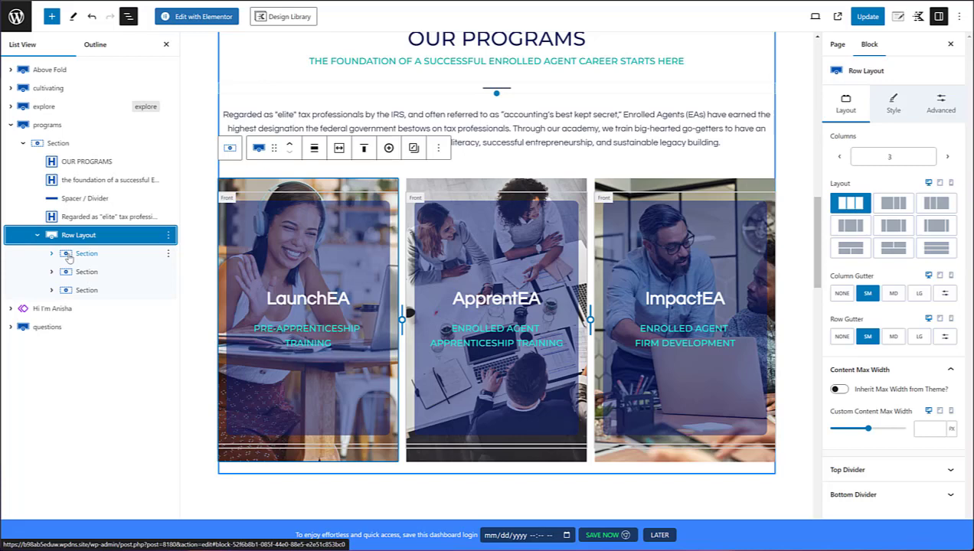
click(52, 253)
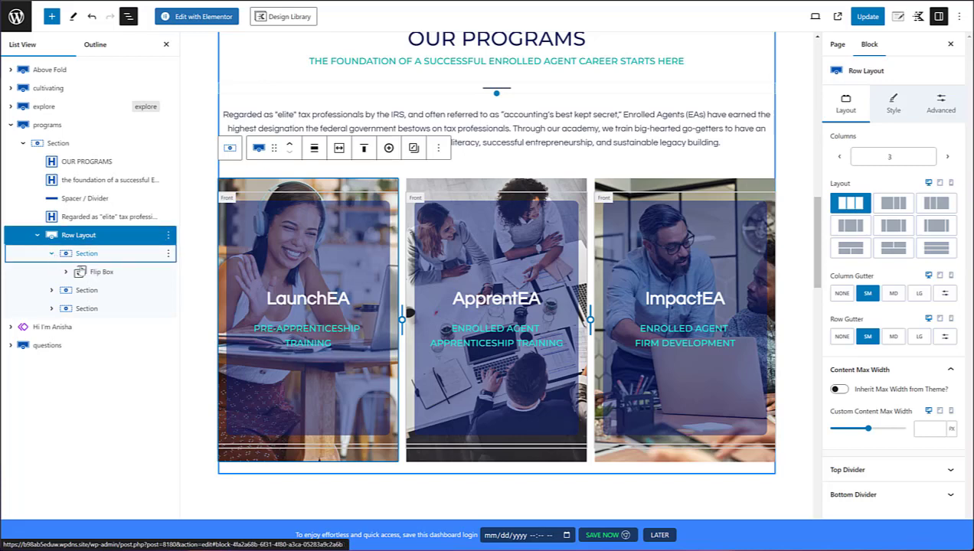
click(80, 275)
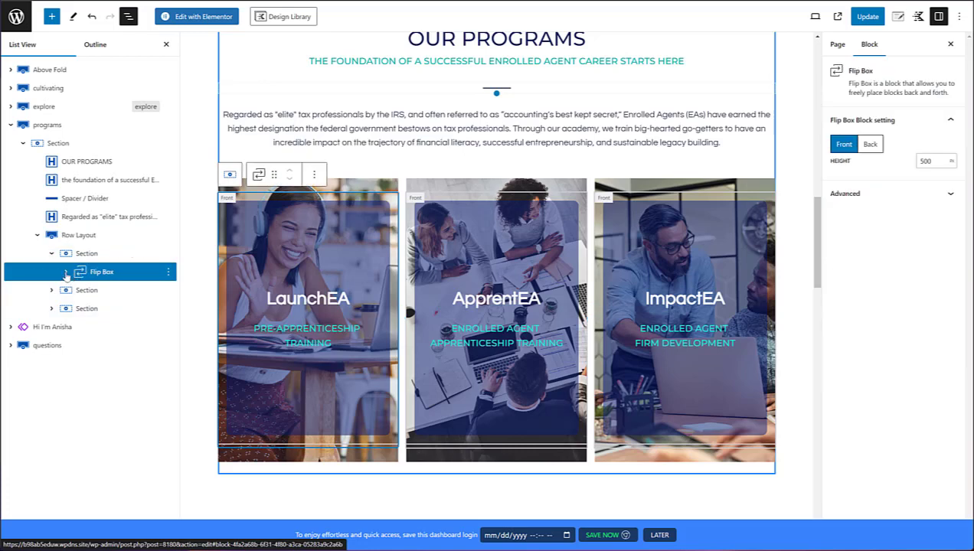
click(66, 272)
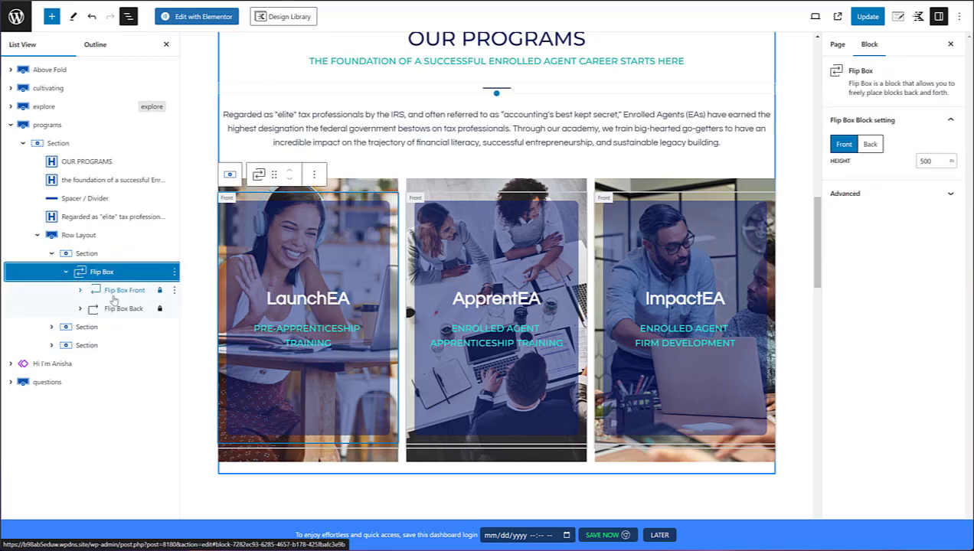
- Expand the Flip Box Front and Back parts, then reselect the first card's Flip Box
click(79, 290)
click(79, 327)
click(111, 309)
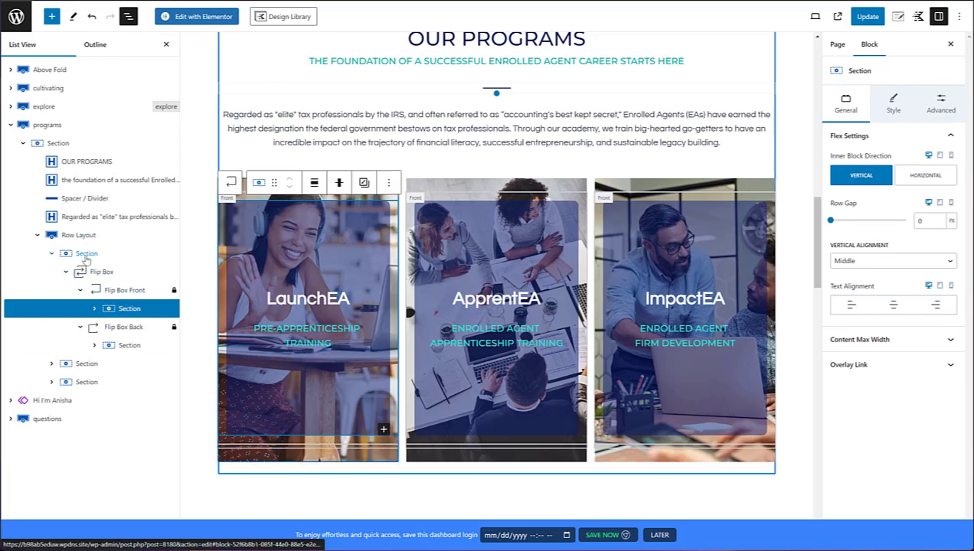
click(86, 256)
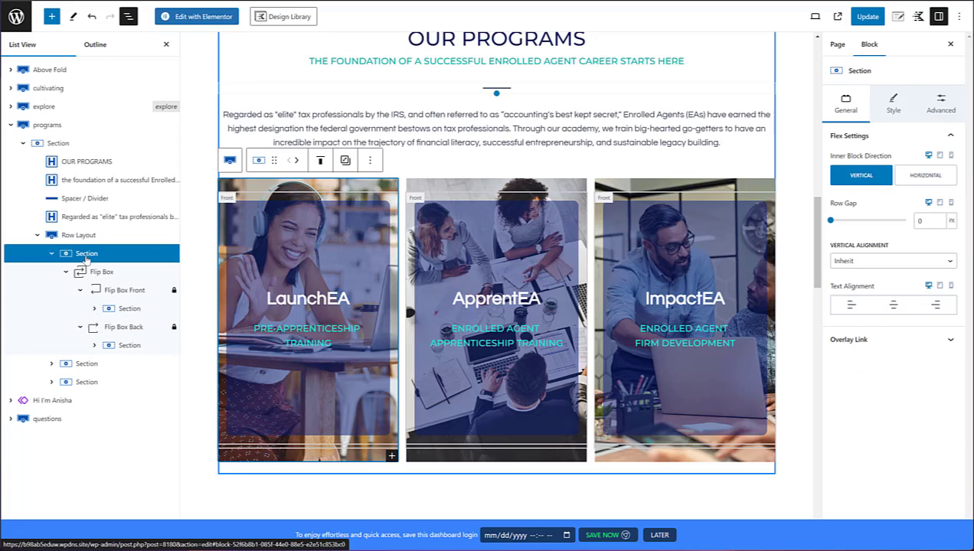
click(93, 277)
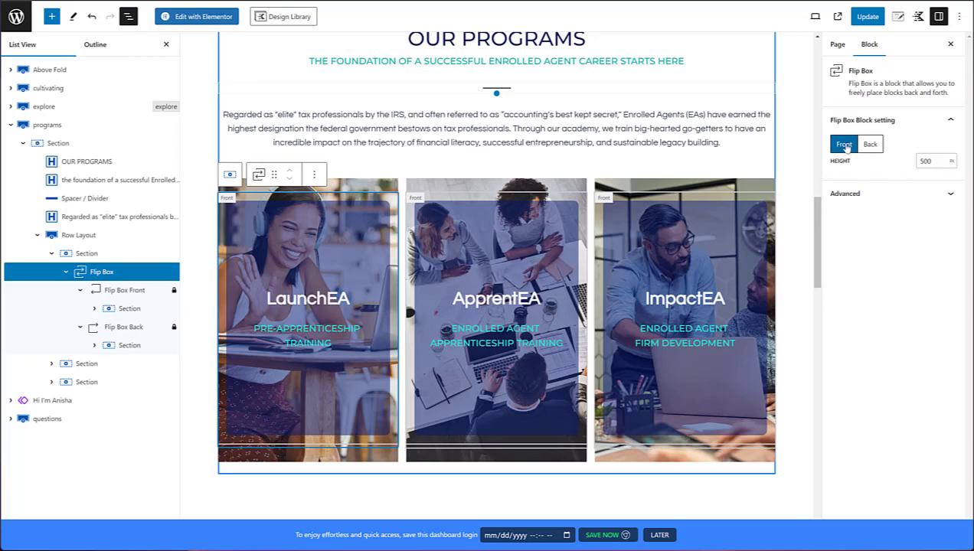
- Preview the LaunchEA card's back side twice, return it to the front and select the LaunchEA heading
click(870, 144)
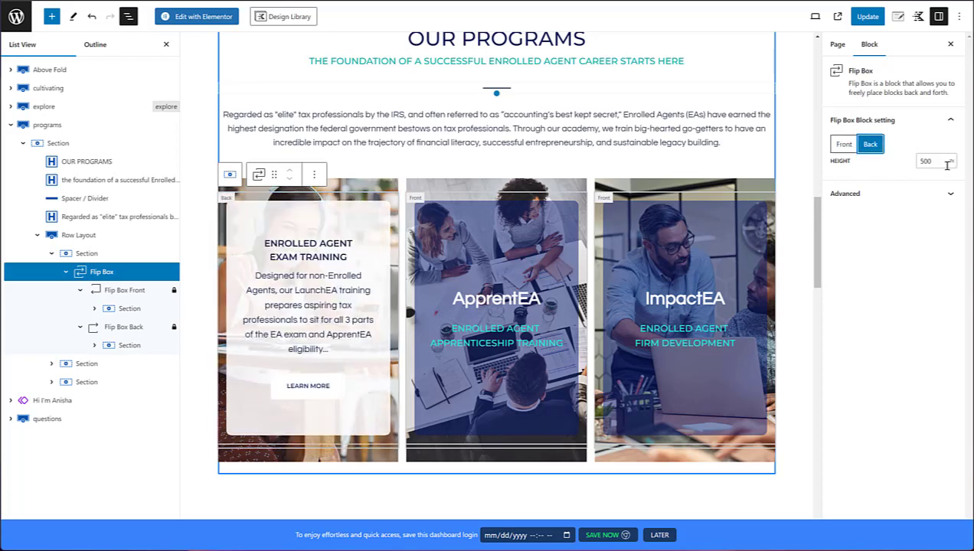
click(844, 145)
click(870, 145)
click(844, 145)
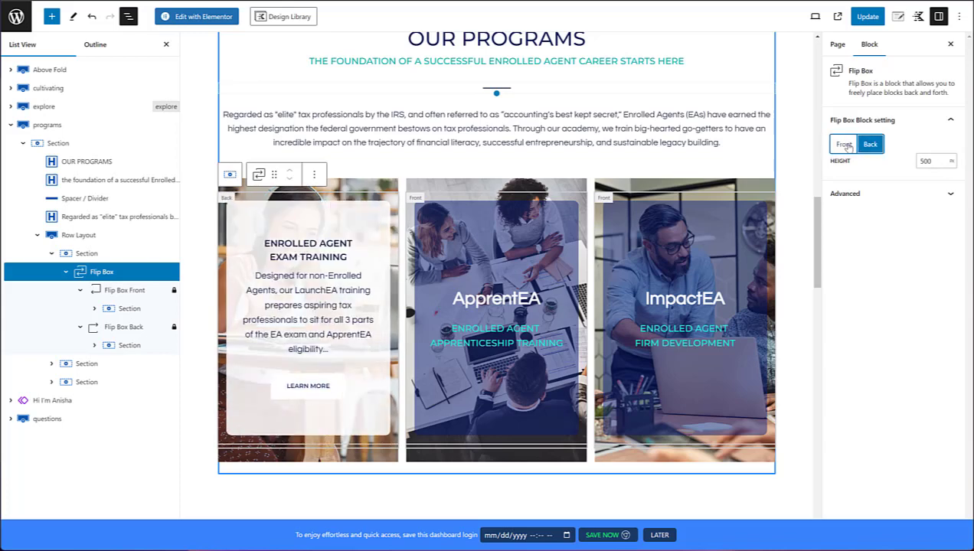
click(269, 297)
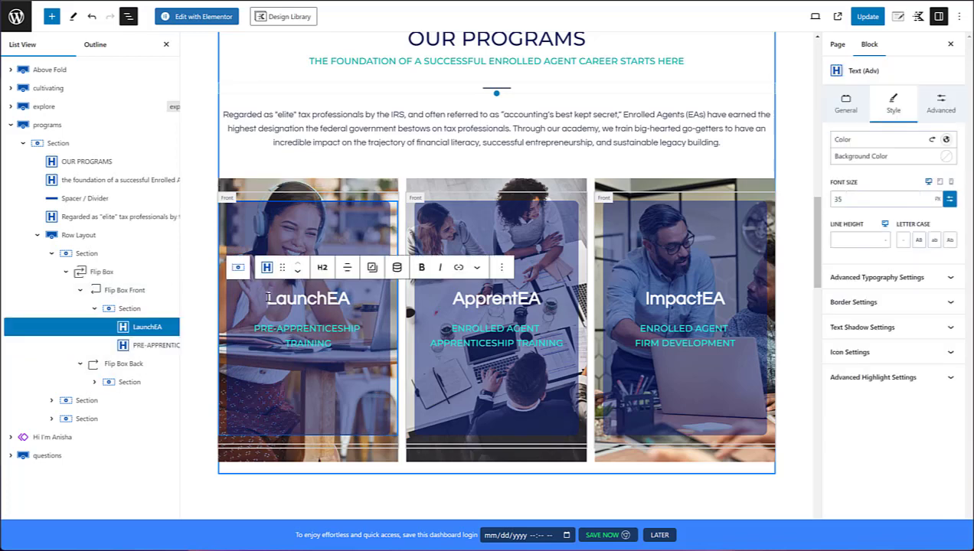
- Check the front section's 0.49 navy background overlay, then view the column section's cover background photo
click(124, 310)
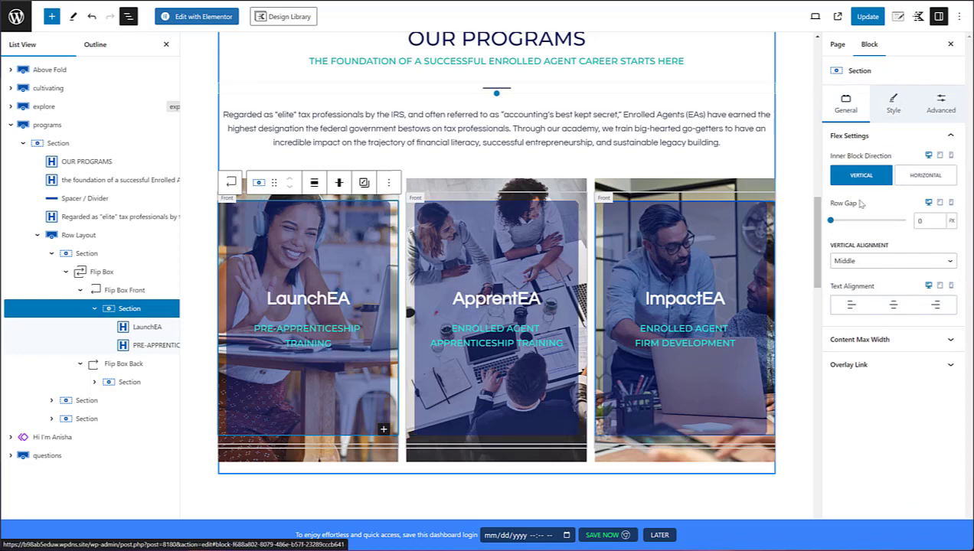
click(890, 105)
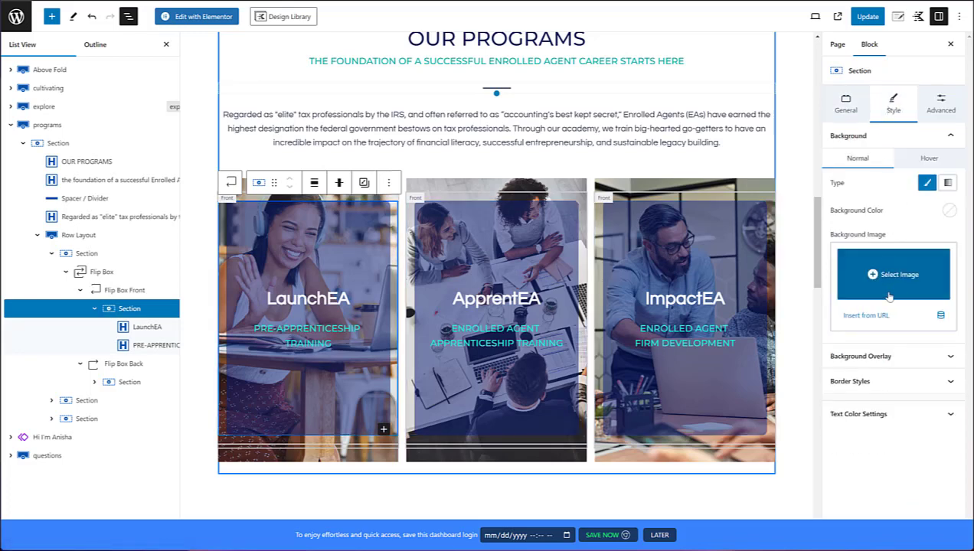
click(885, 358)
scroll(903, 352, down, 2)
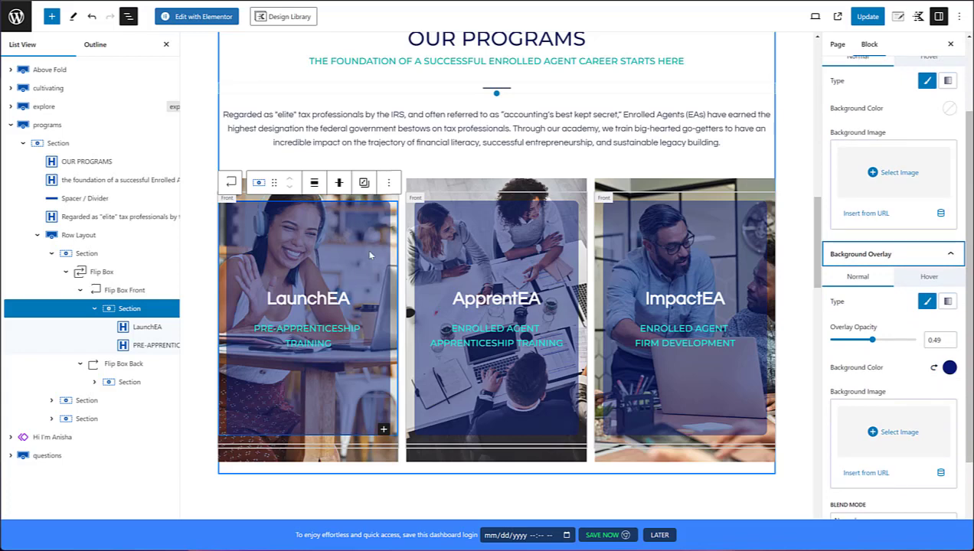
click(76, 260)
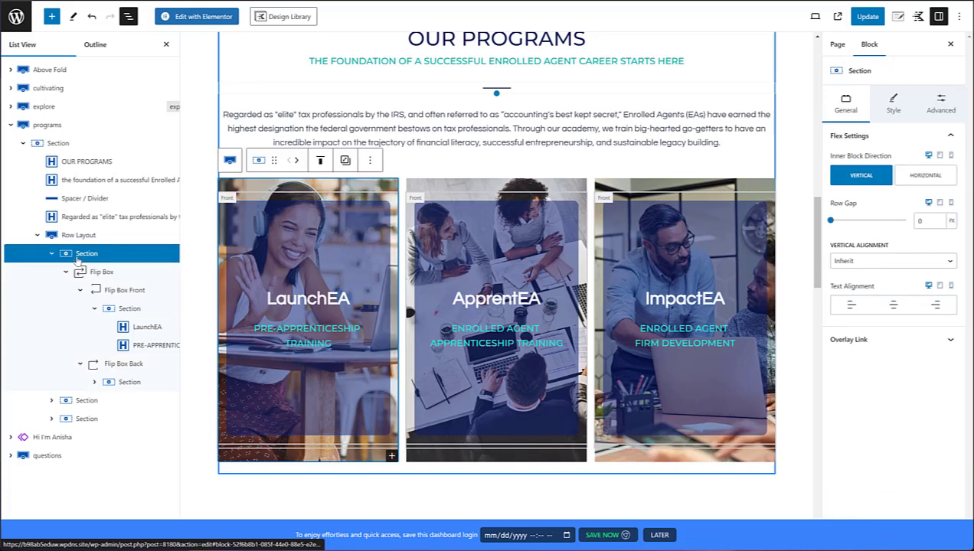
click(892, 104)
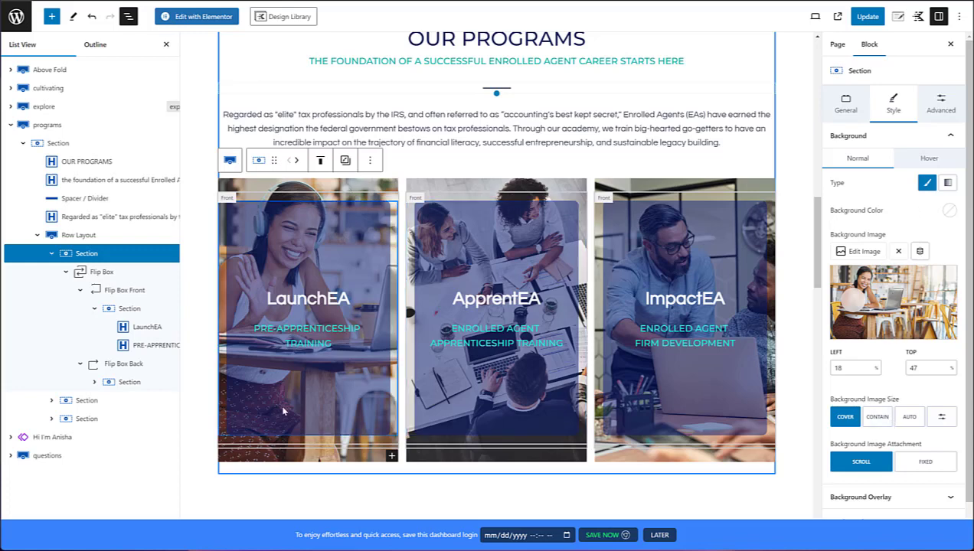
- Inspect the card front's XS margins, middle alignment and 10 px rounded border corners, then select LaunchEA
click(112, 315)
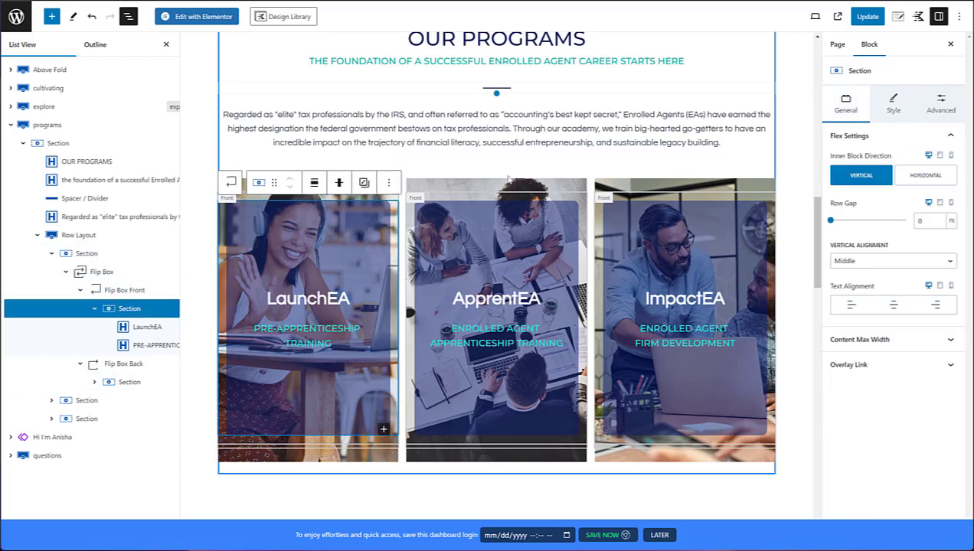
click(935, 107)
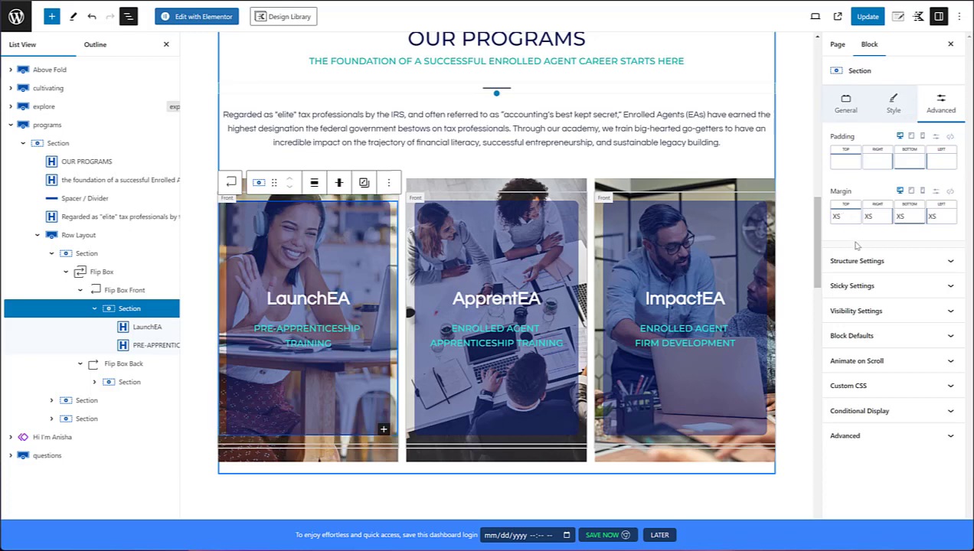
click(846, 106)
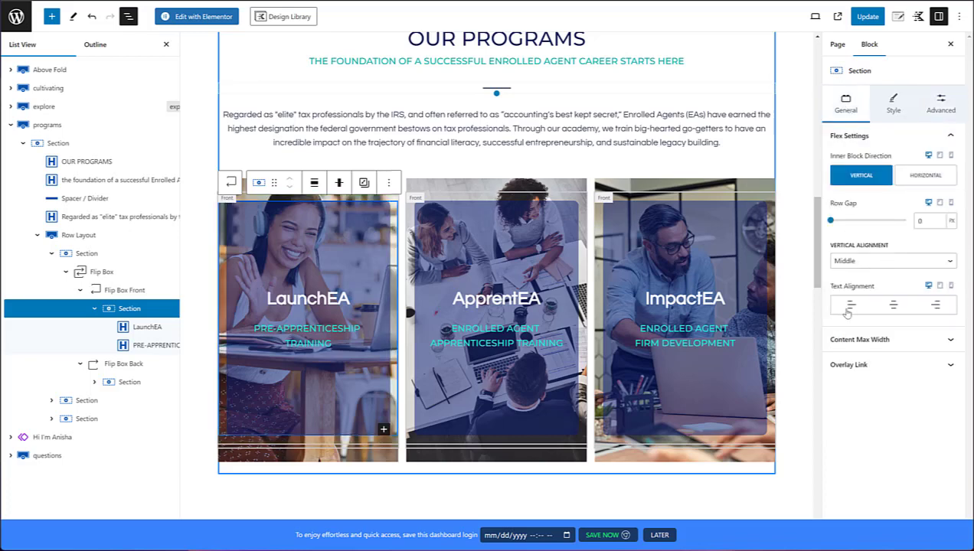
click(896, 103)
scroll(893, 429, down, 3)
click(888, 493)
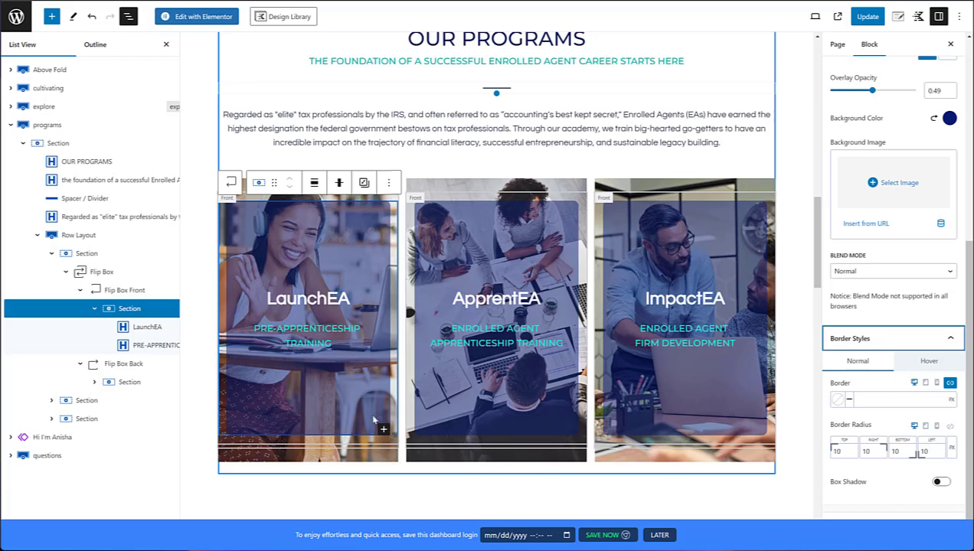
click(153, 330)
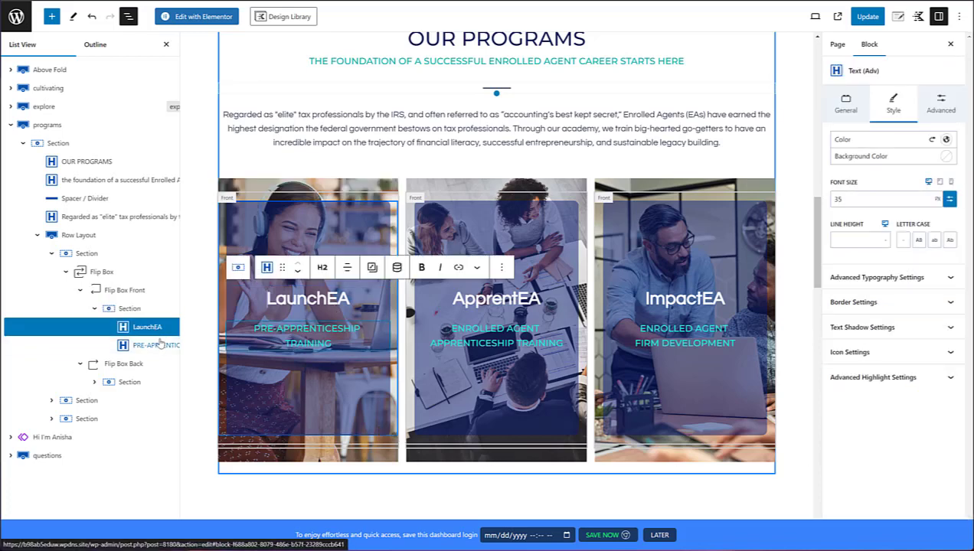
- Switch the LaunchEA Flip Box to its back side and select the back section
click(158, 345)
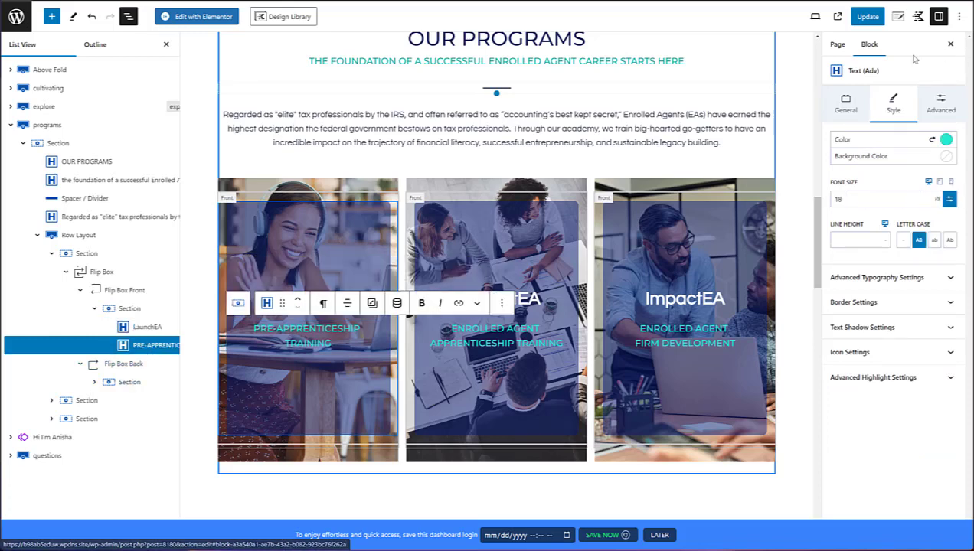
click(96, 272)
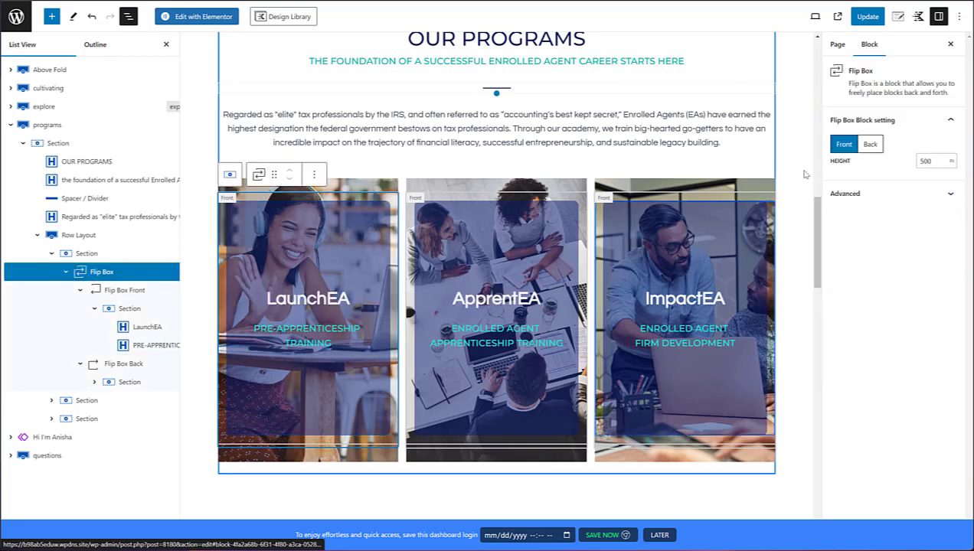
click(871, 145)
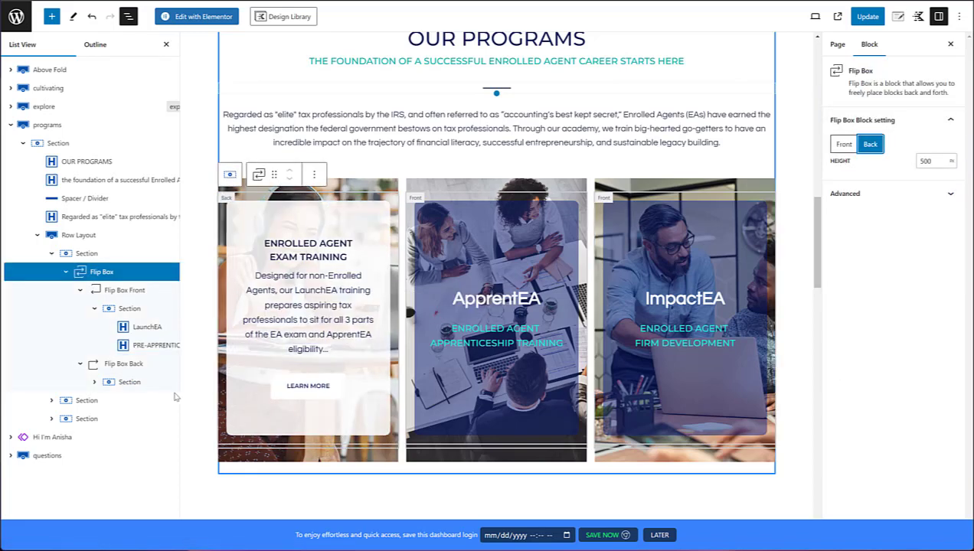
click(94, 382)
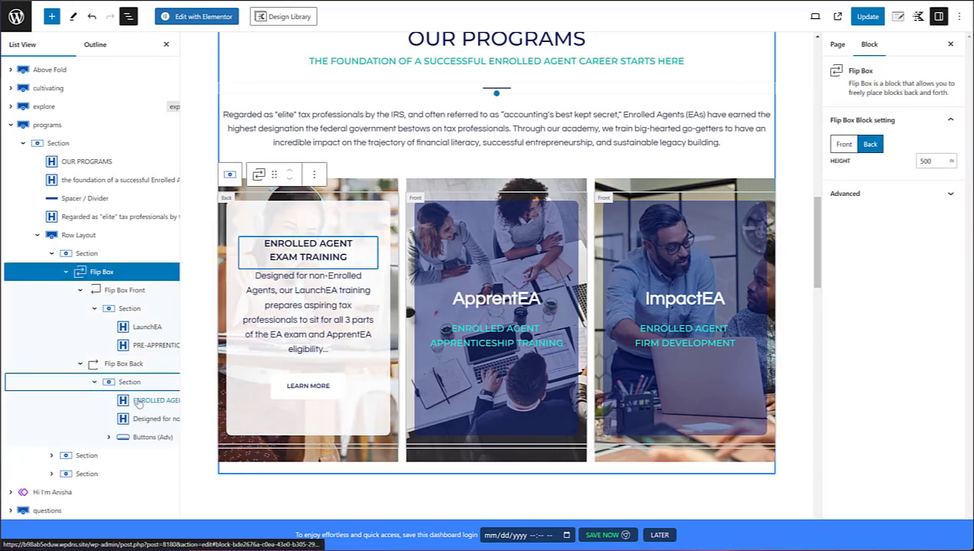
click(133, 384)
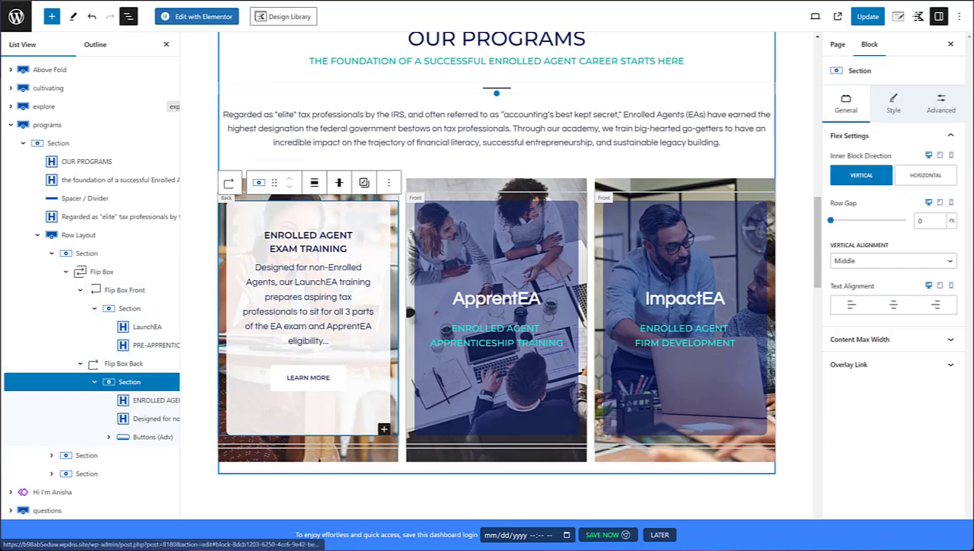
- Check the back's 0.87-transparency background colour and review its heading, paragraph and LEARN MORE button
click(891, 107)
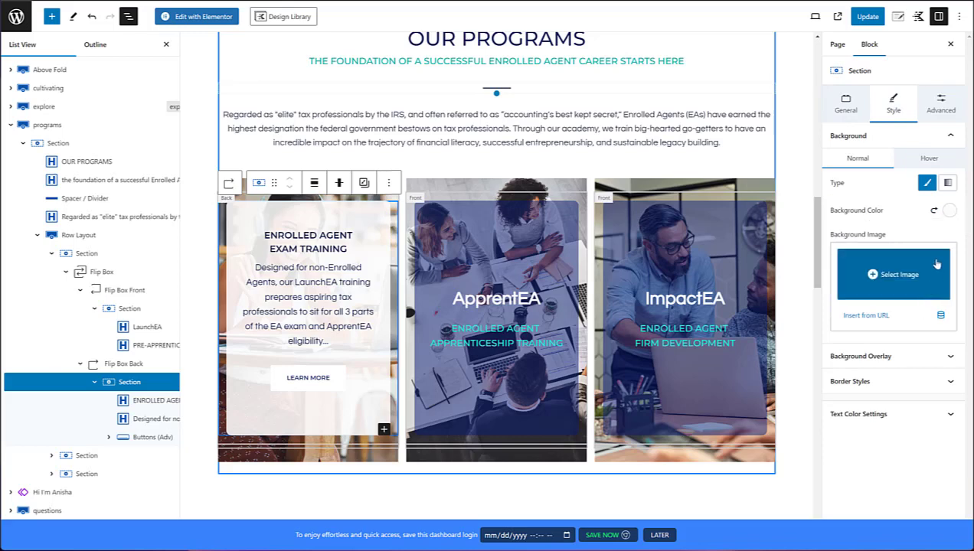
click(949, 214)
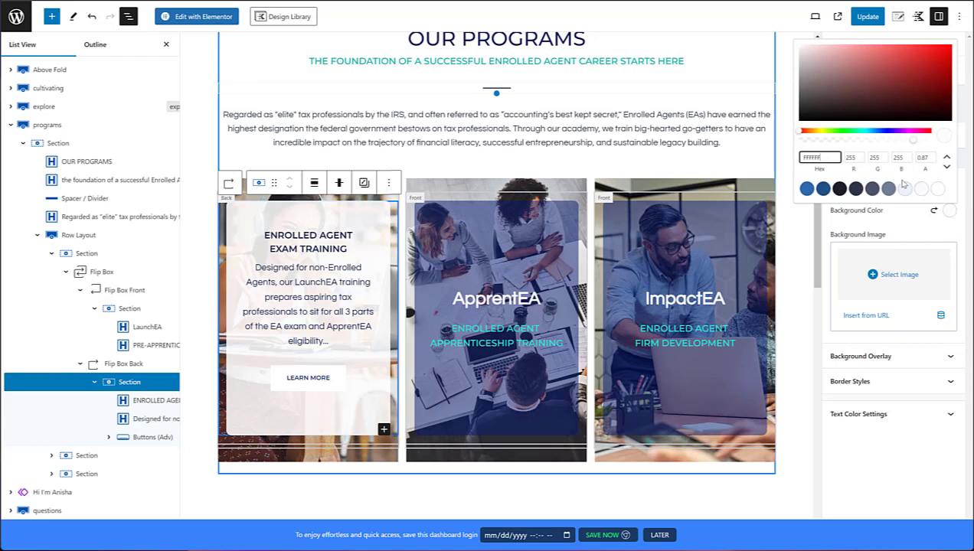
click(922, 157)
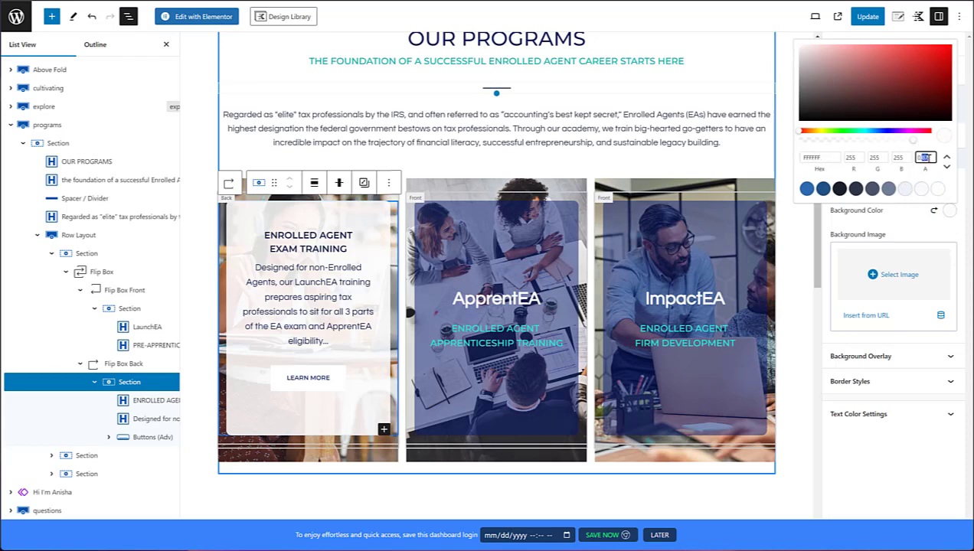
click(906, 229)
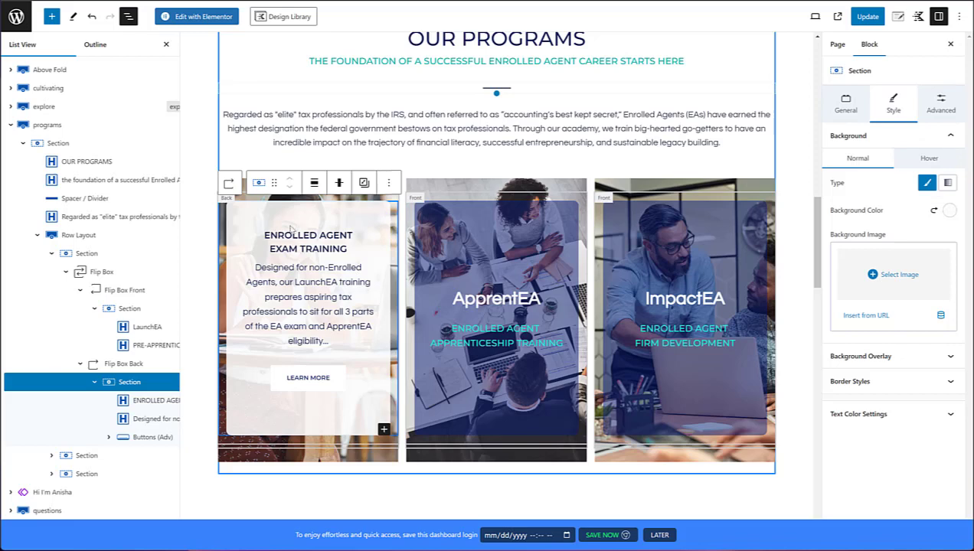
click(162, 400)
click(162, 420)
click(153, 437)
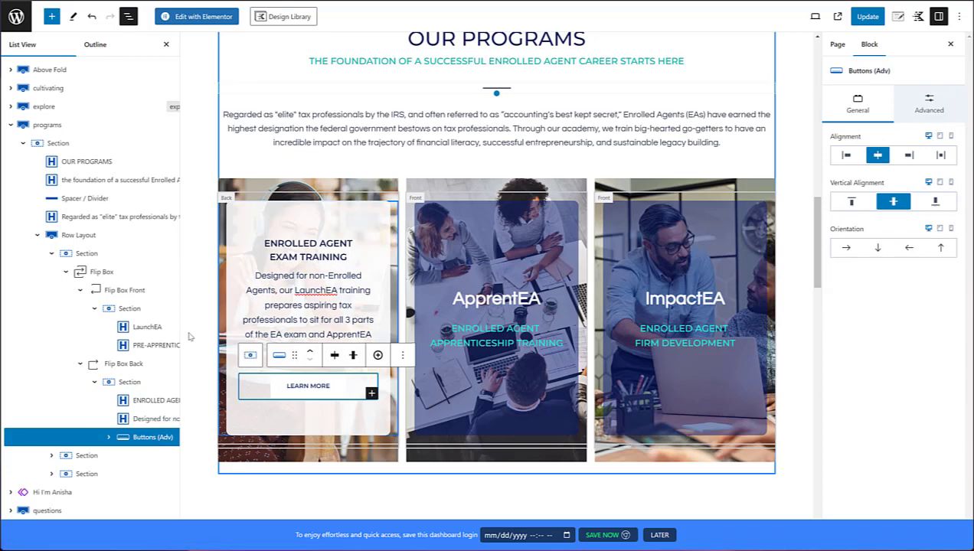
click(52, 253)
- Hover the live Taxley homepage's program cards to read their flip-side descriptions
click(75, 257)
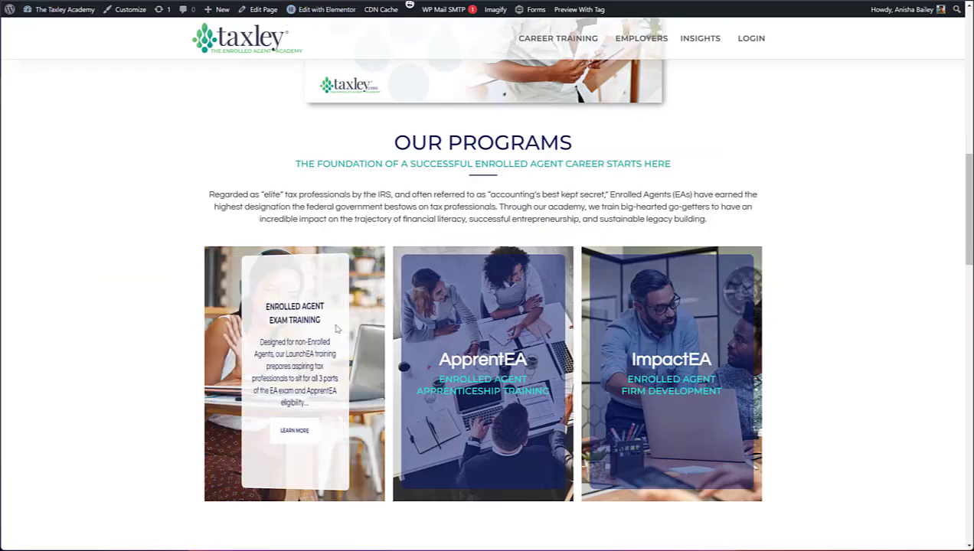
mouse_move(681, 328)
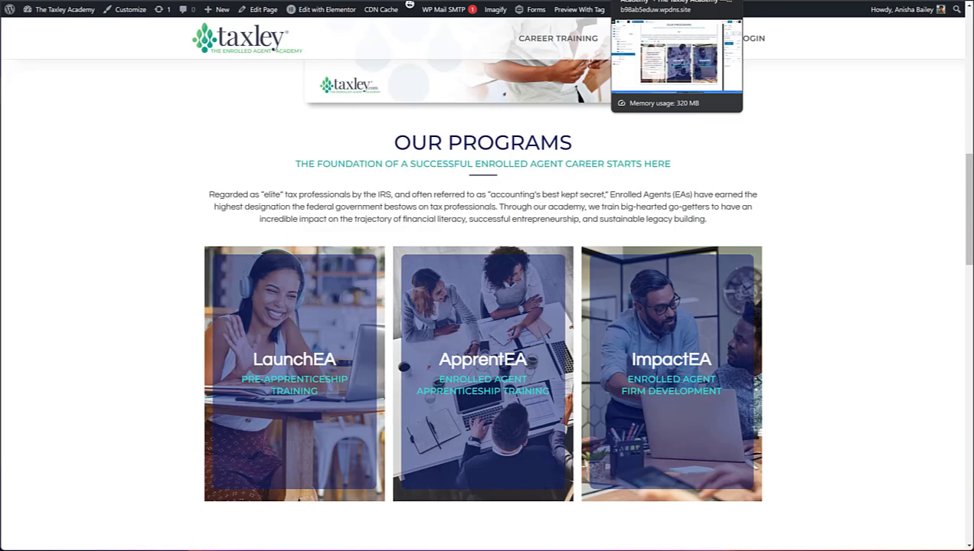
- Back in the editor, select the programs section and start creating a pattern from it
click(673, 1)
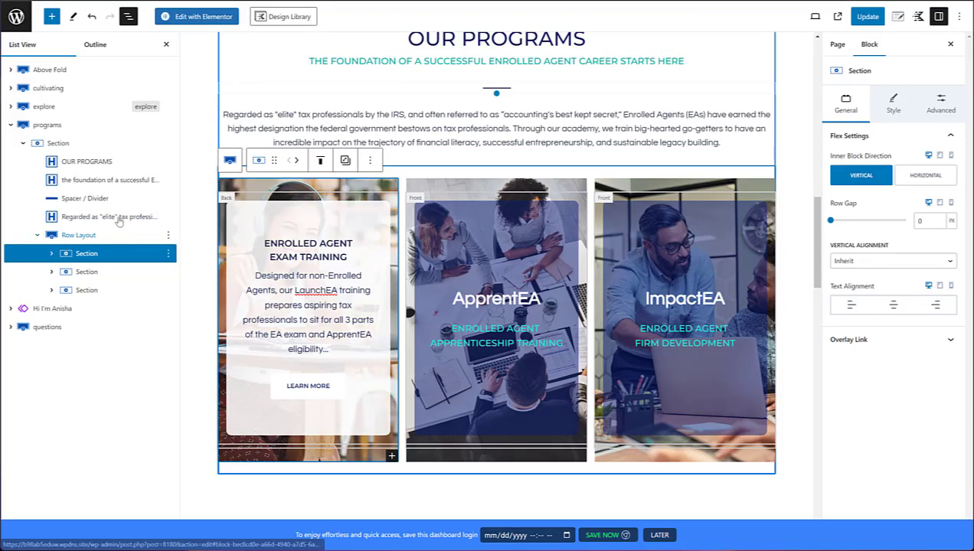
click(159, 129)
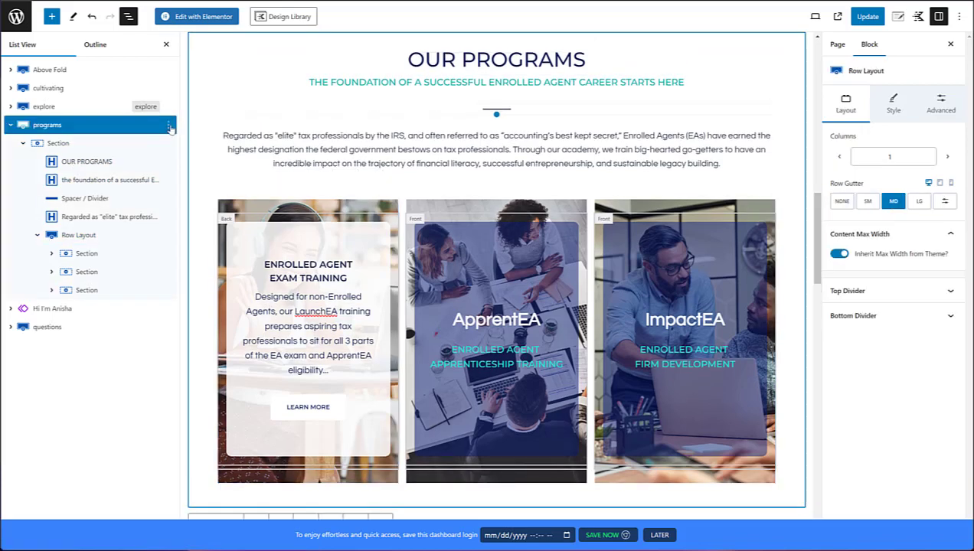
click(168, 126)
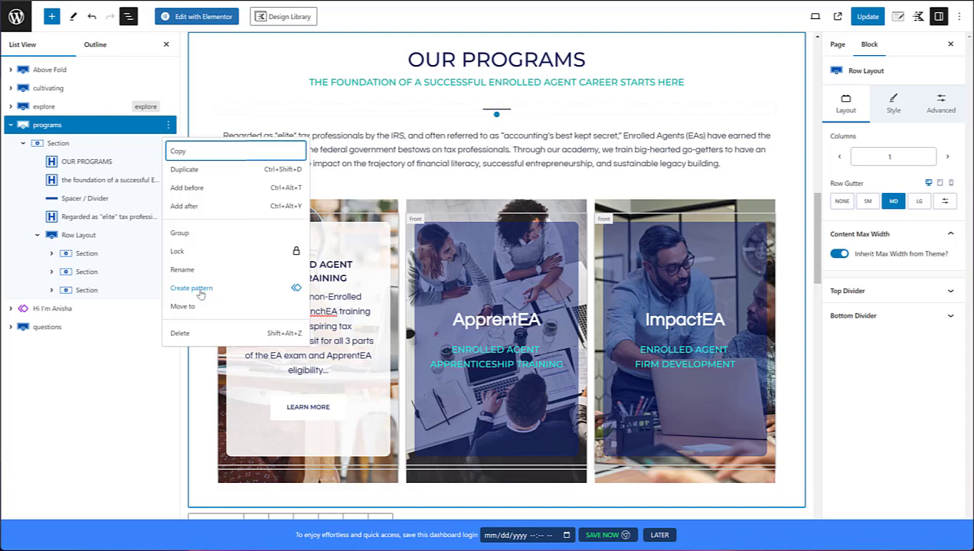
click(198, 289)
- Name the pattern 'Three Column Flip Box', put it in Media, make it unsynced and create it
click(444, 225)
text(Thi)
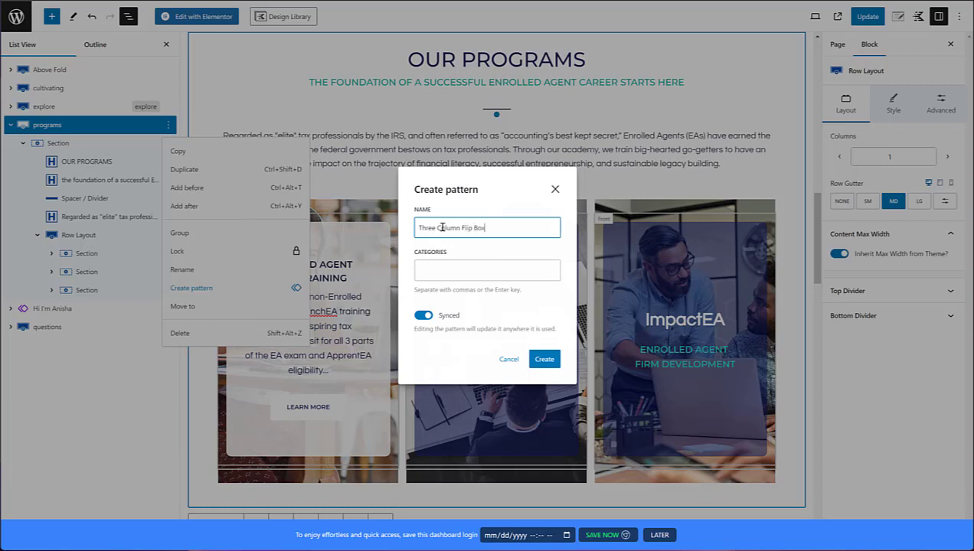
click(486, 272)
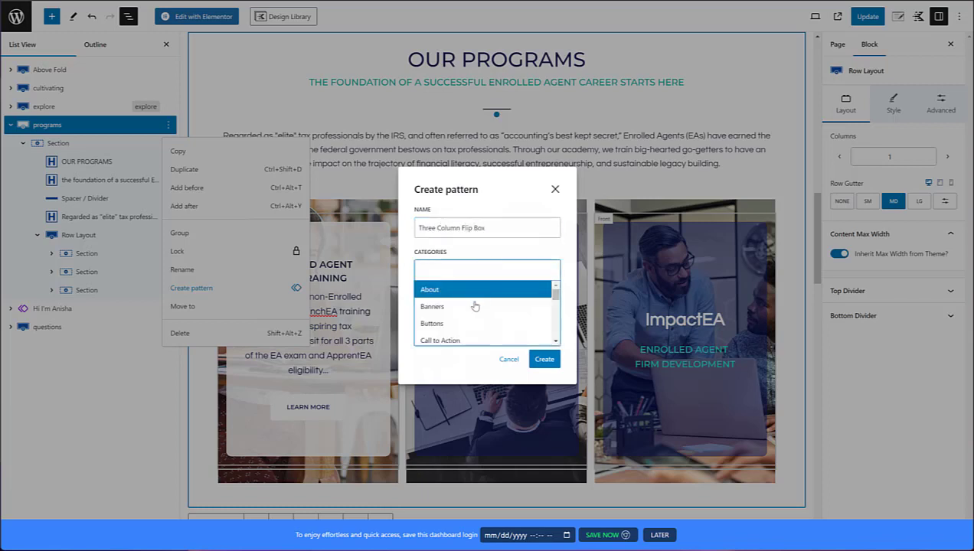
scroll(463, 320, down, 2)
scroll(463, 320, down, 3)
scroll(463, 320, up, 2)
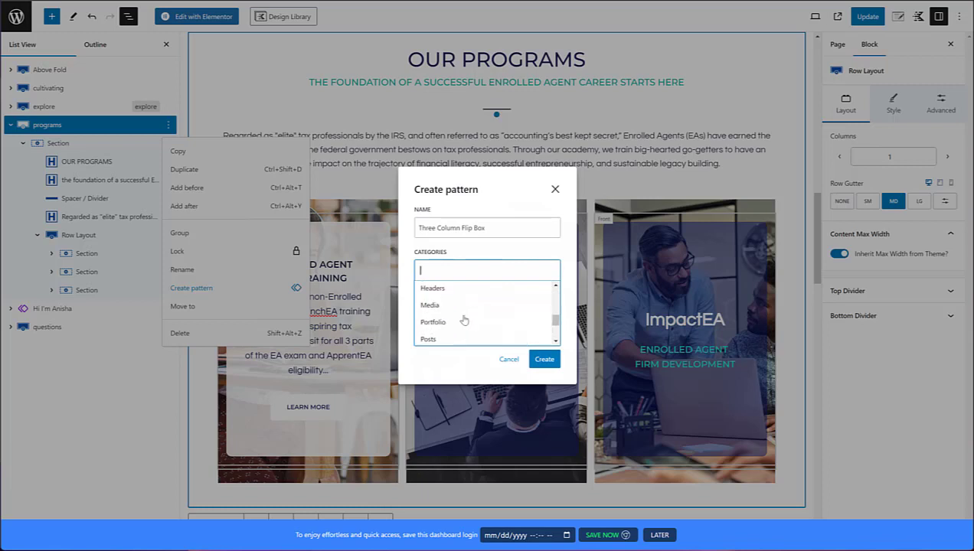
click(512, 309)
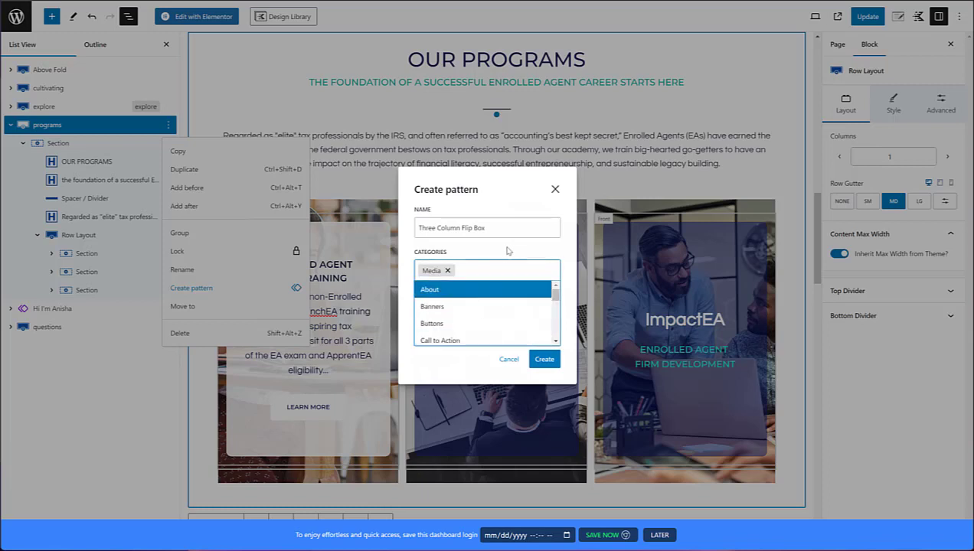
click(429, 329)
click(423, 316)
click(544, 358)
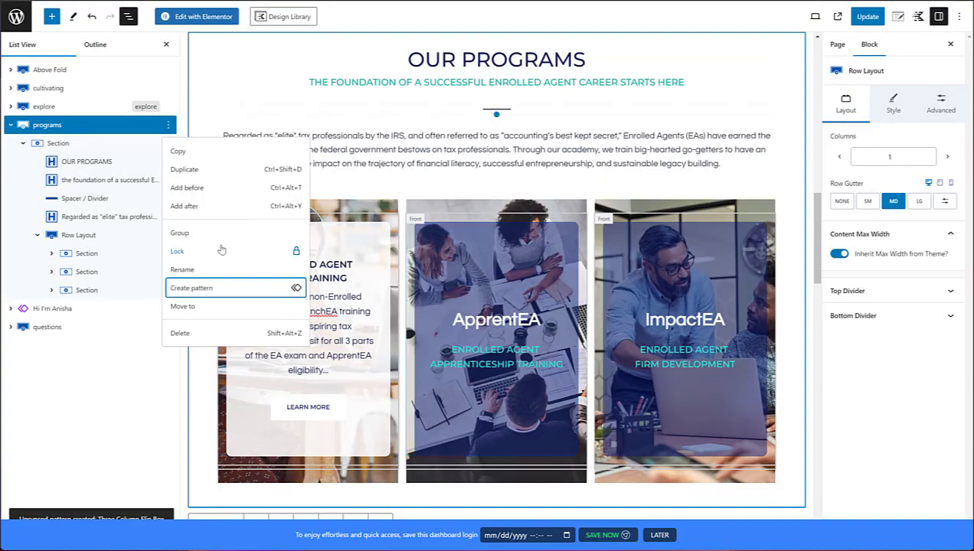
click(12, 127)
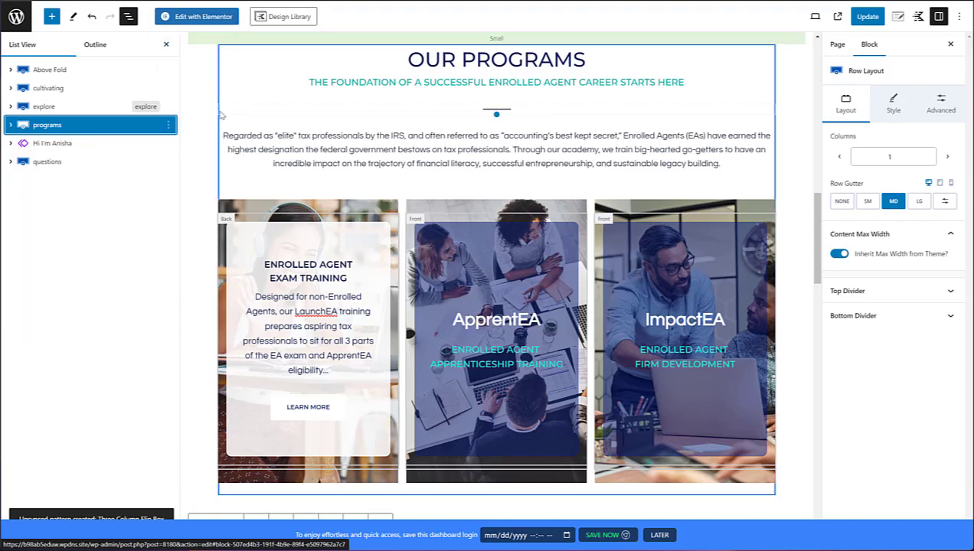
- Add an empty block after the questions section at the page end
scroll(293, 245, down, 10)
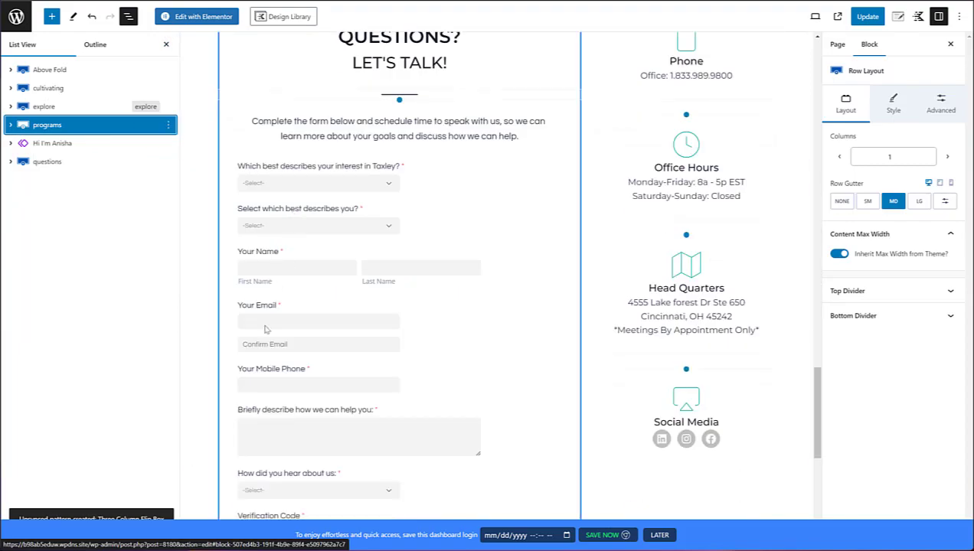
scroll(264, 334, down, 5)
right_click(265, 277)
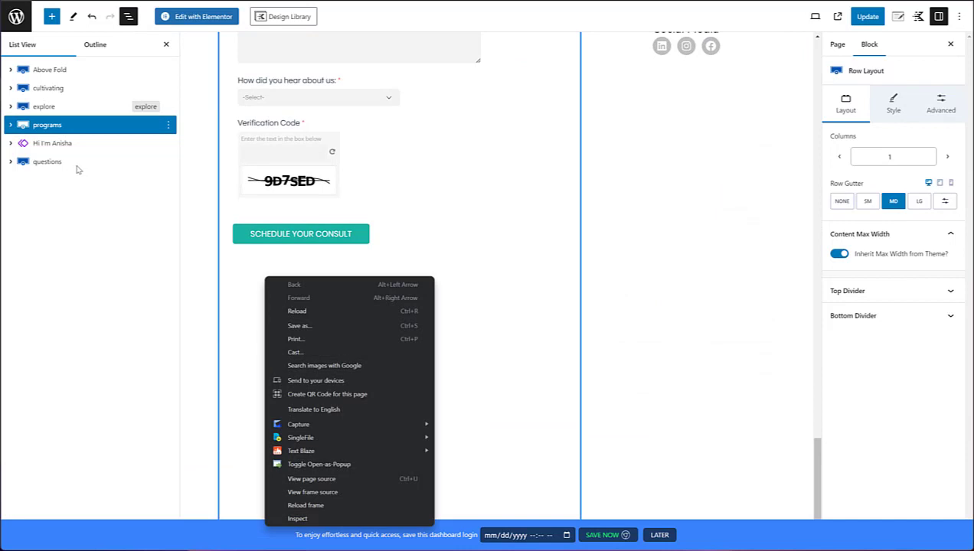
click(84, 167)
click(168, 163)
click(188, 244)
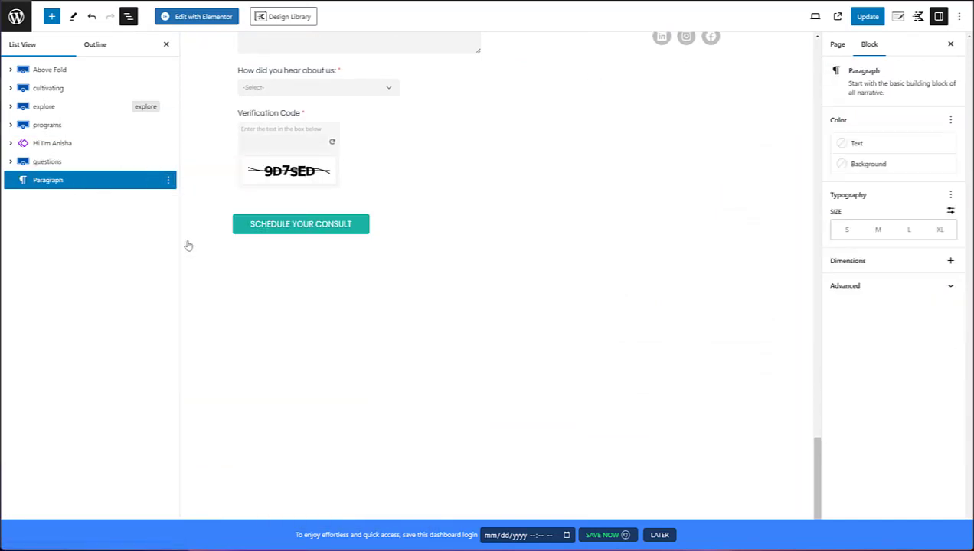
- Insert the Three Column Flip Box pattern from My patterns
click(52, 16)
click(81, 79)
click(50, 132)
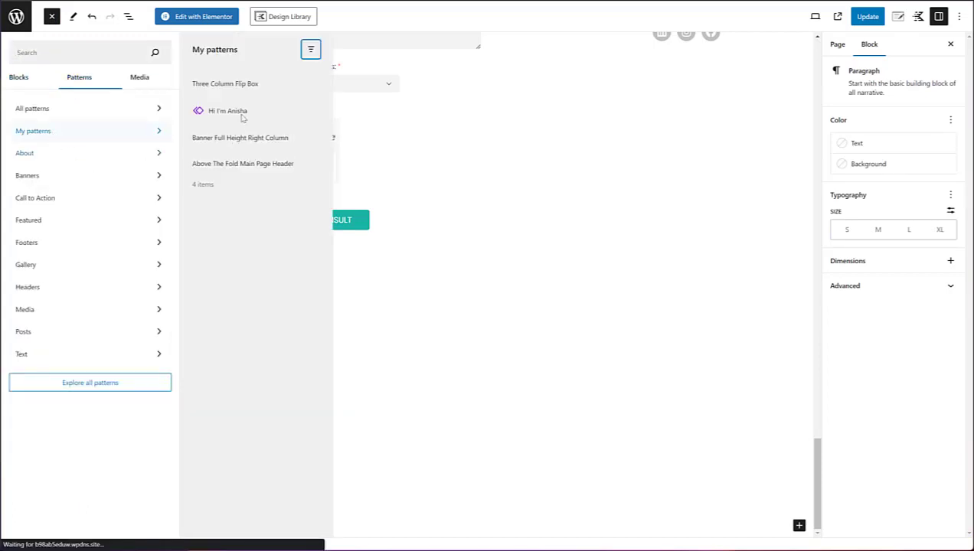
click(234, 170)
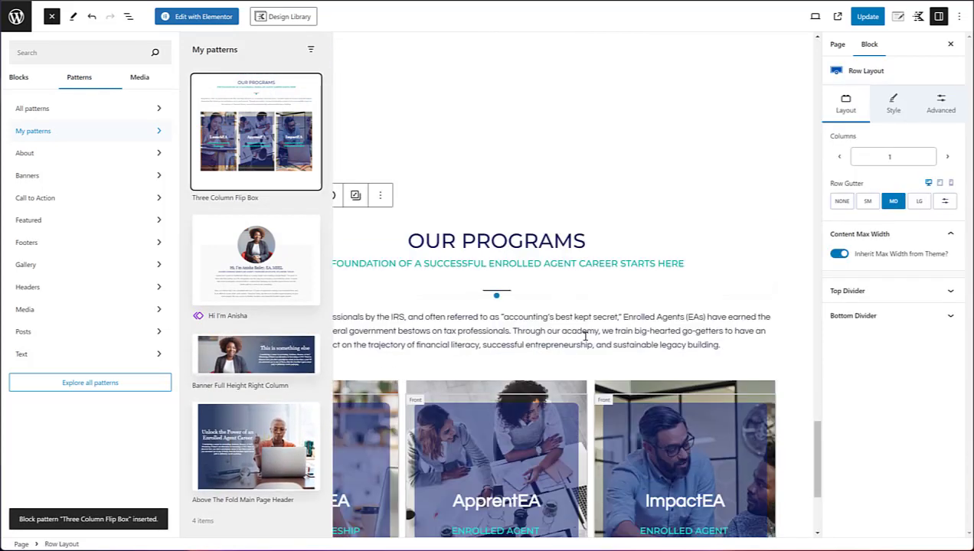
click(596, 312)
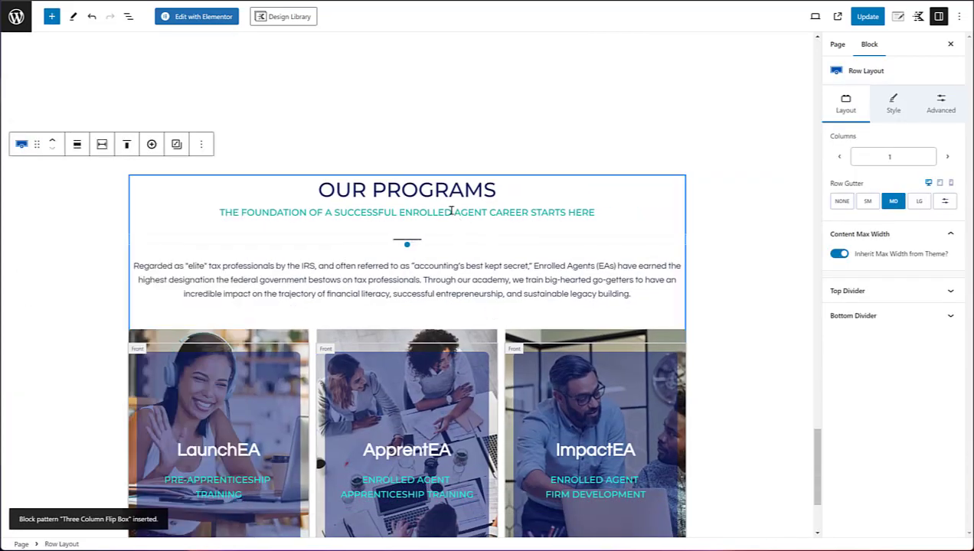
- Replace the inserted section's OUR PROGRAMS heading with 'Sasd'
click(403, 190)
drag(316, 189, 517, 191)
text(Sasd)
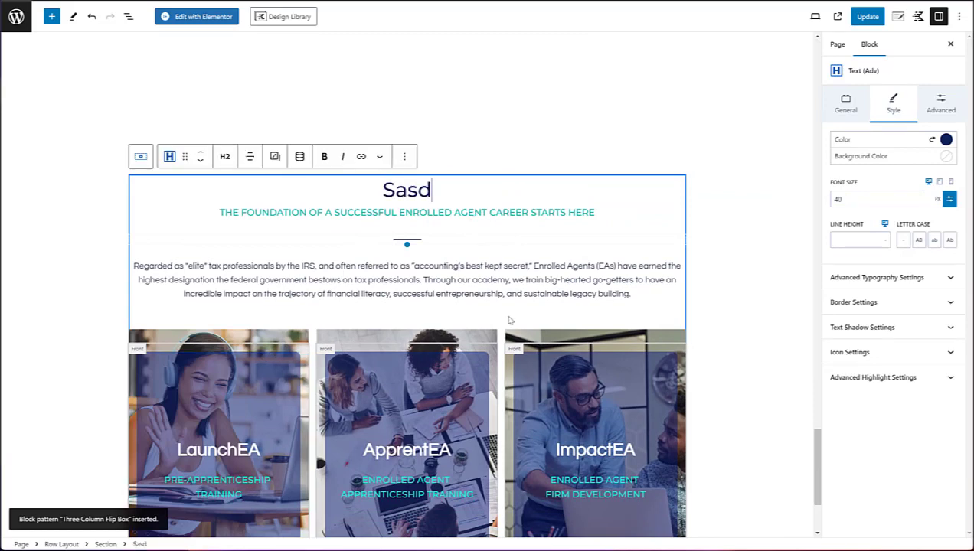
scroll(509, 320, down, 15)
scroll(509, 320, up, 10)
scroll(509, 320, down, 10)
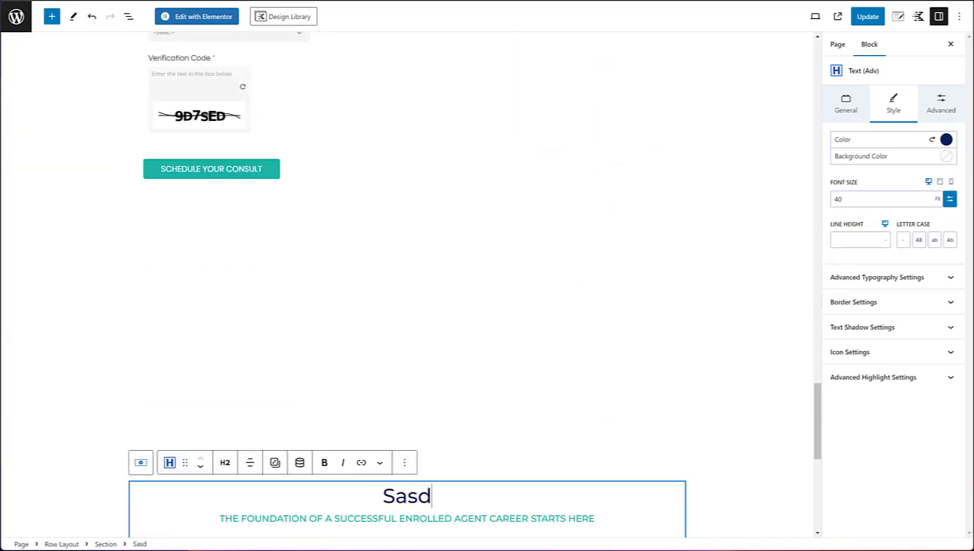